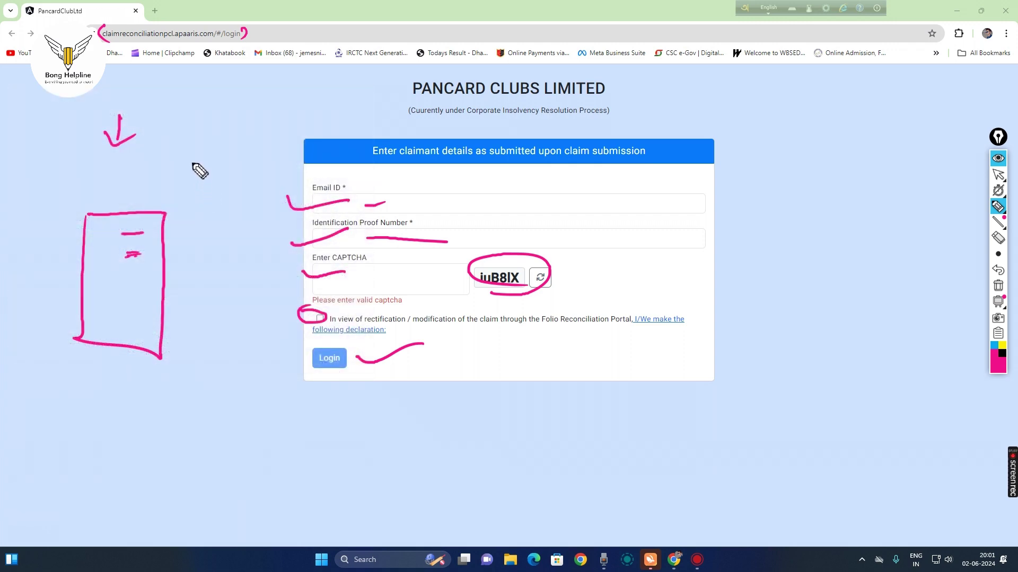
# Step: Sketch a letter A with a tick and dashes beside the login form
pyautogui.moveTo(182, 171)
pyautogui.mouseDown()
pyautogui.moveTo(208, 170)
pyautogui.moveTo(210, 159)
pyautogui.mouseUp()
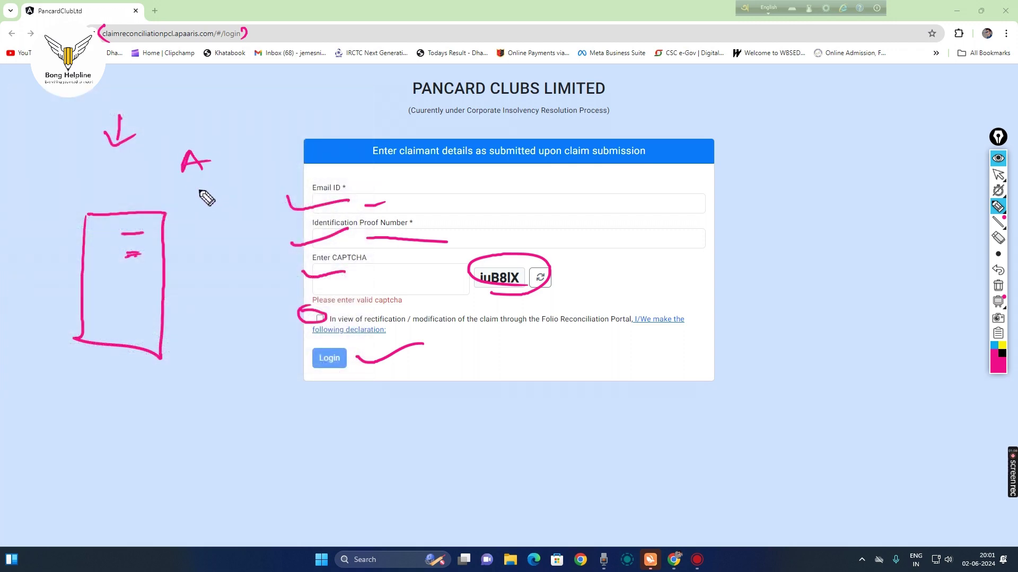
pyautogui.moveTo(190, 195); pyautogui.dragTo(249, 187)
pyautogui.moveTo(235, 155); pyautogui.dragTo(277, 151)
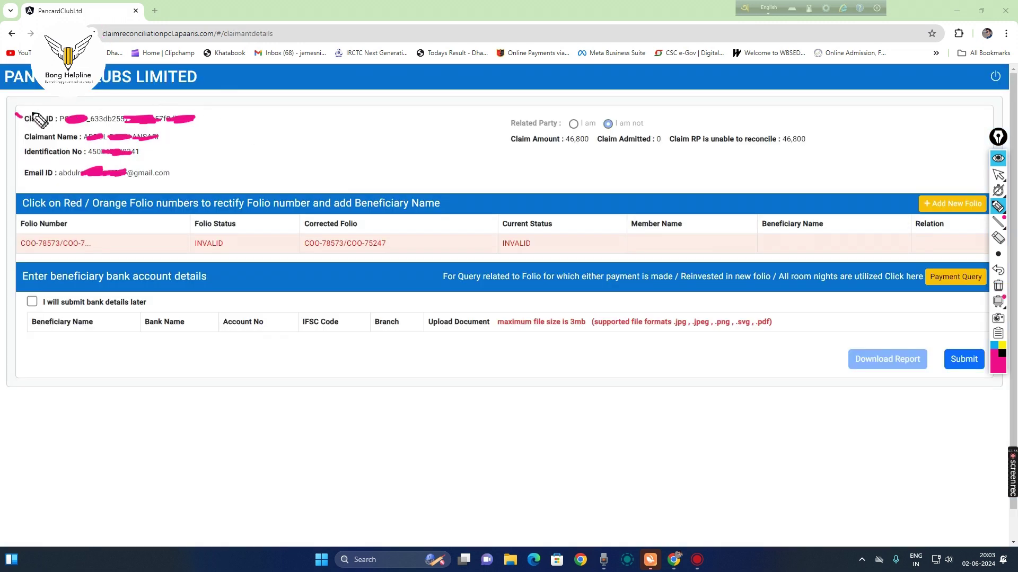
pyautogui.moveTo(15, 114); pyautogui.dragTo(61, 98)
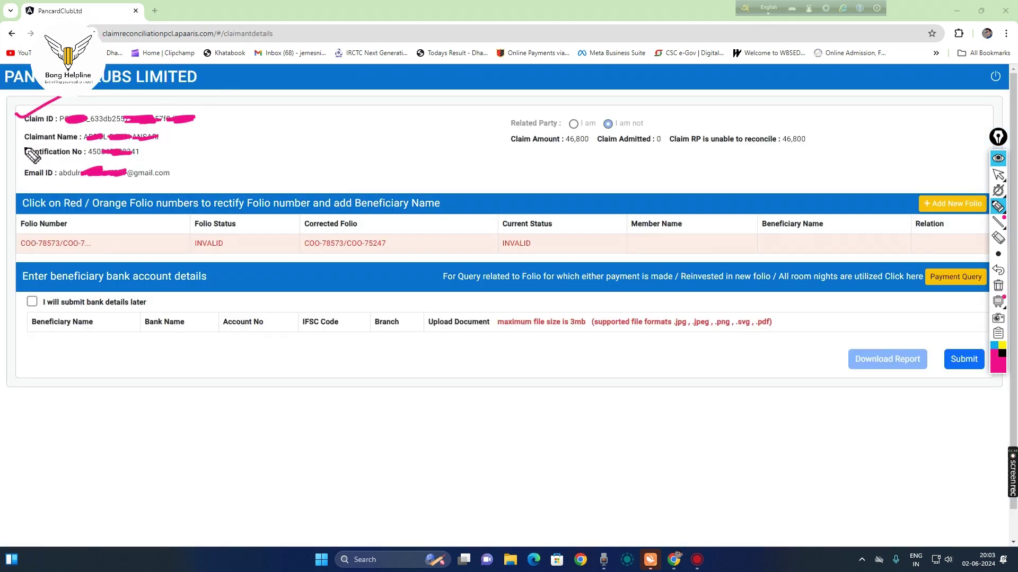
pyautogui.moveTo(18, 138); pyautogui.dragTo(52, 125)
pyautogui.moveTo(11, 157); pyautogui.dragTo(46, 146)
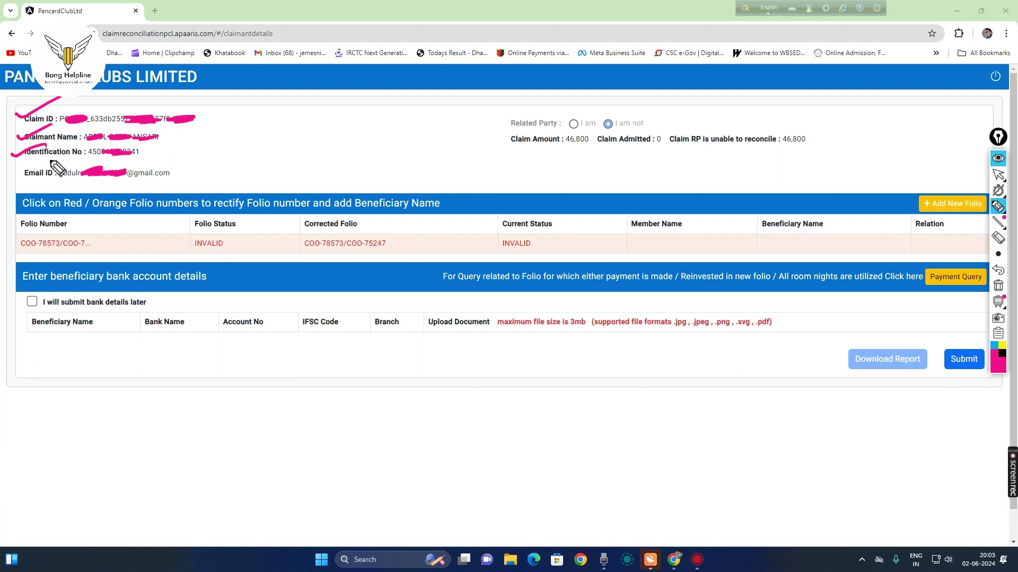
pyautogui.moveTo(17, 178); pyautogui.dragTo(43, 169)
pyautogui.moveTo(499, 141); pyautogui.dragTo(603, 155)
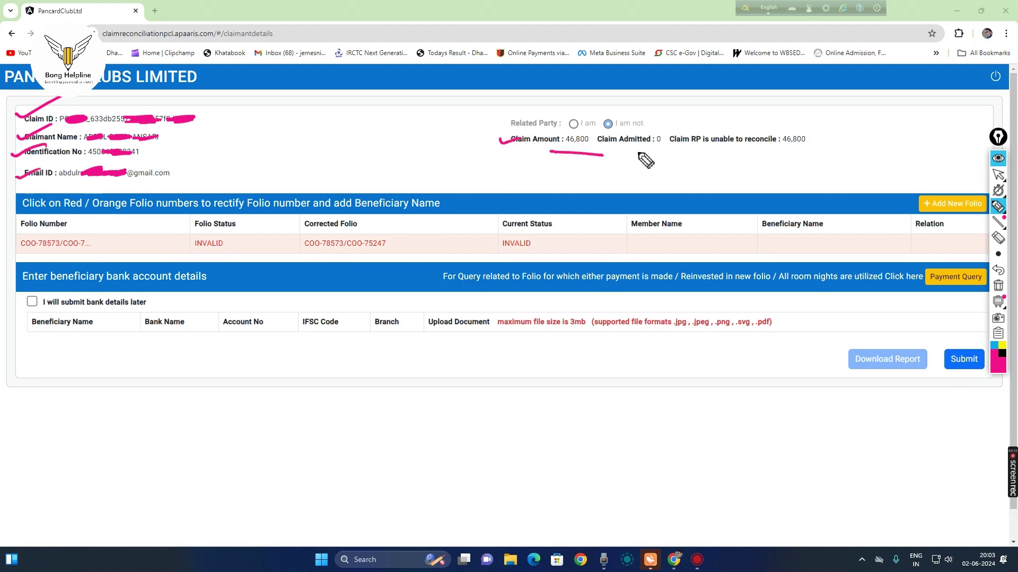
pyautogui.moveTo(75, 228); pyautogui.dragTo(142, 214)
pyautogui.moveTo(261, 243)
pyautogui.mouseDown()
pyautogui.moveTo(265, 251)
pyautogui.moveTo(259, 221)
pyautogui.mouseUp()
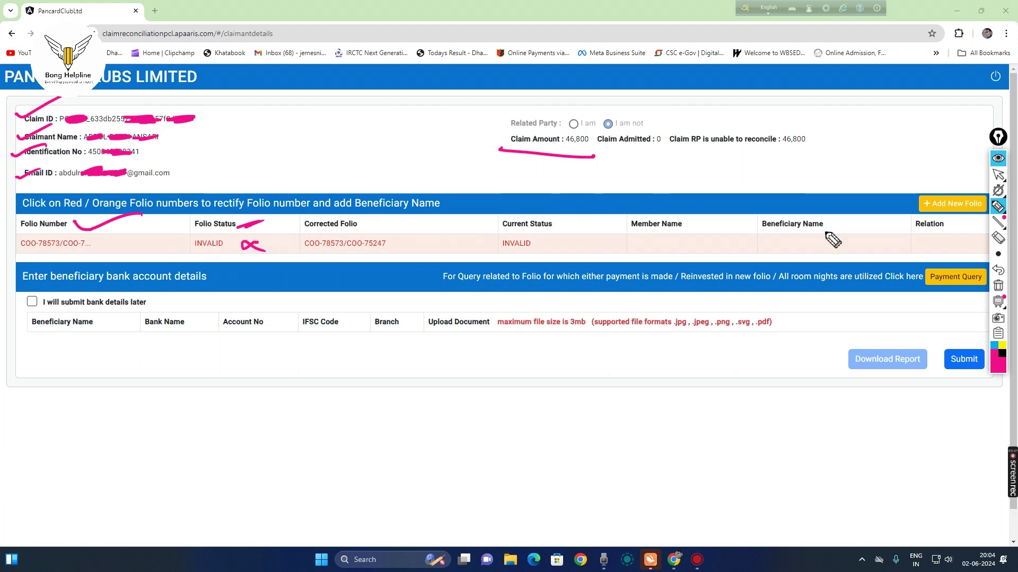
pyautogui.moveTo(913, 179); pyautogui.dragTo(966, 185)
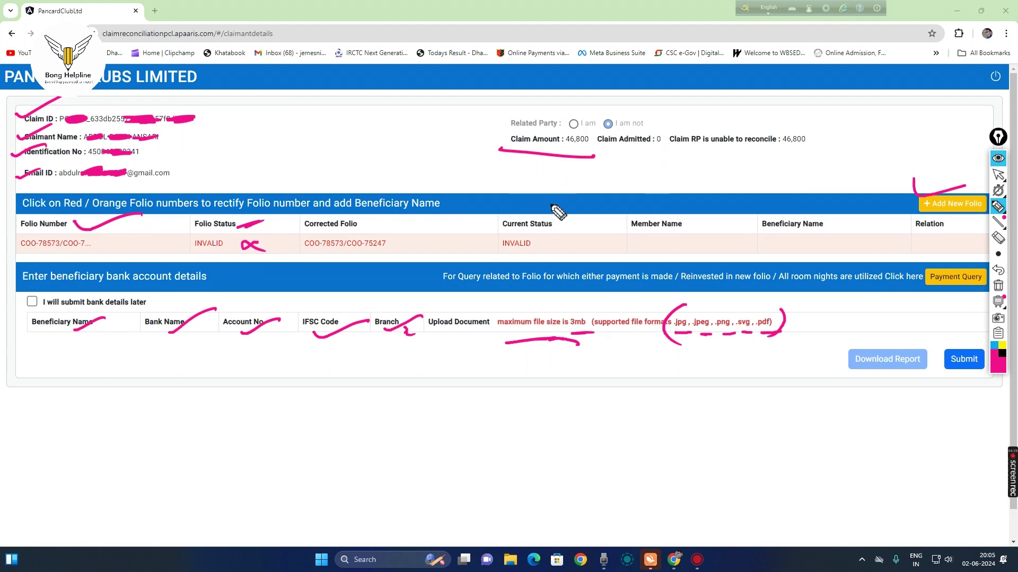
# Step: Begin a new folio entry and view the sample certificate showing where folio numbers appear
pyautogui.click(998, 174)
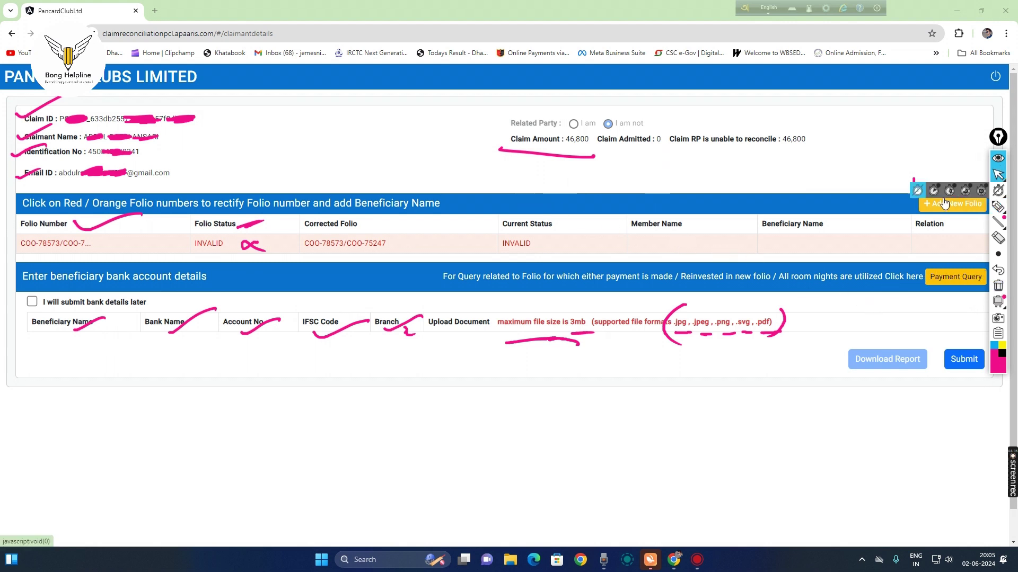
pyautogui.click(943, 202)
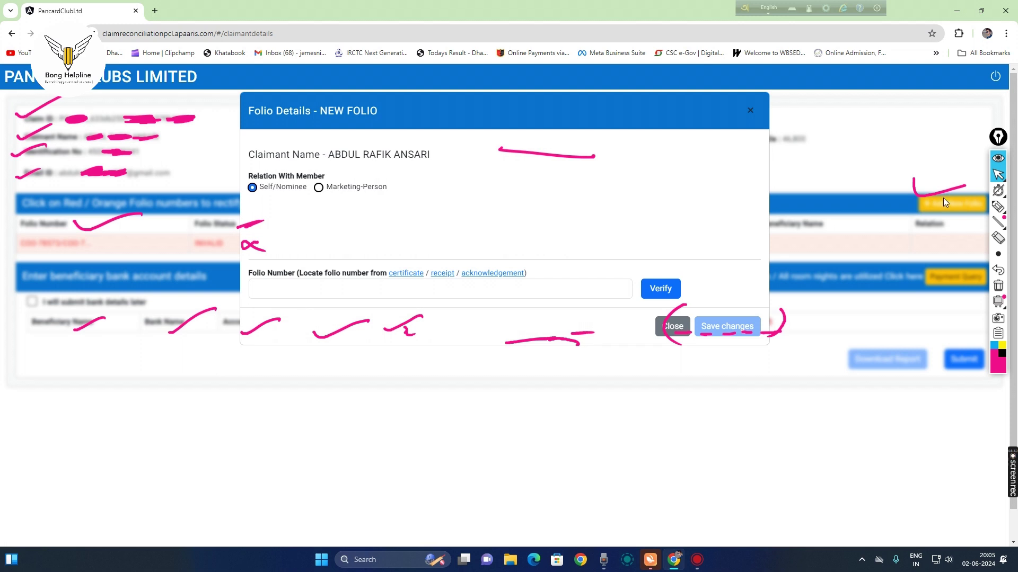
pyautogui.click(439, 289)
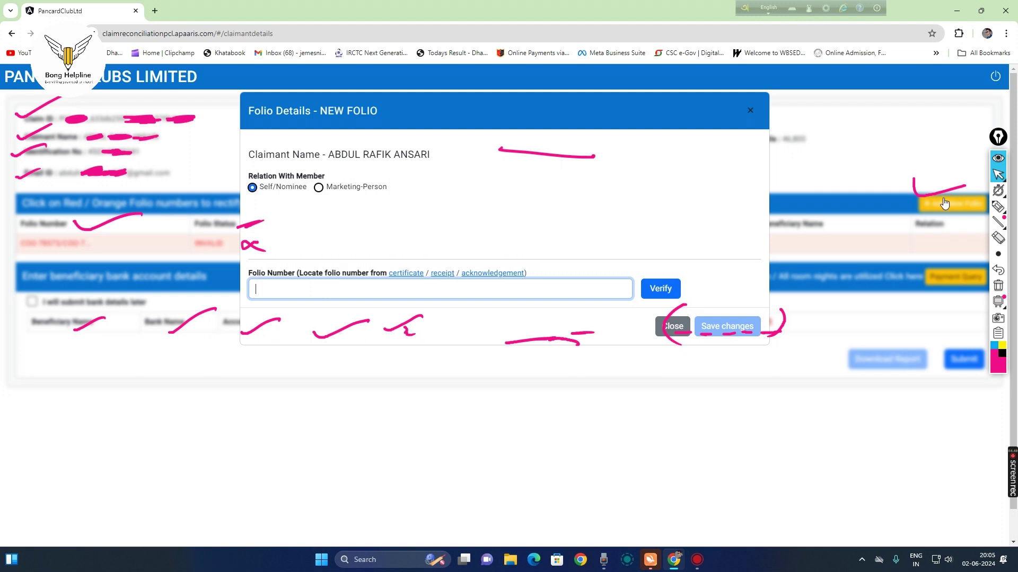
pyautogui.click(406, 273)
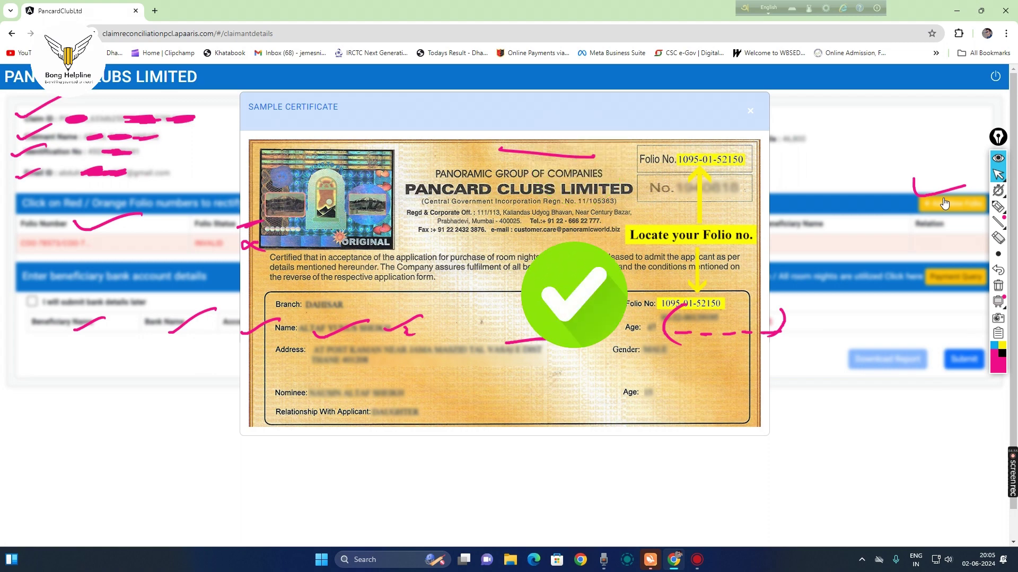
# Step: Close the sample certificate, then close the sample acknowledgement after viewing it
pyautogui.click(750, 111)
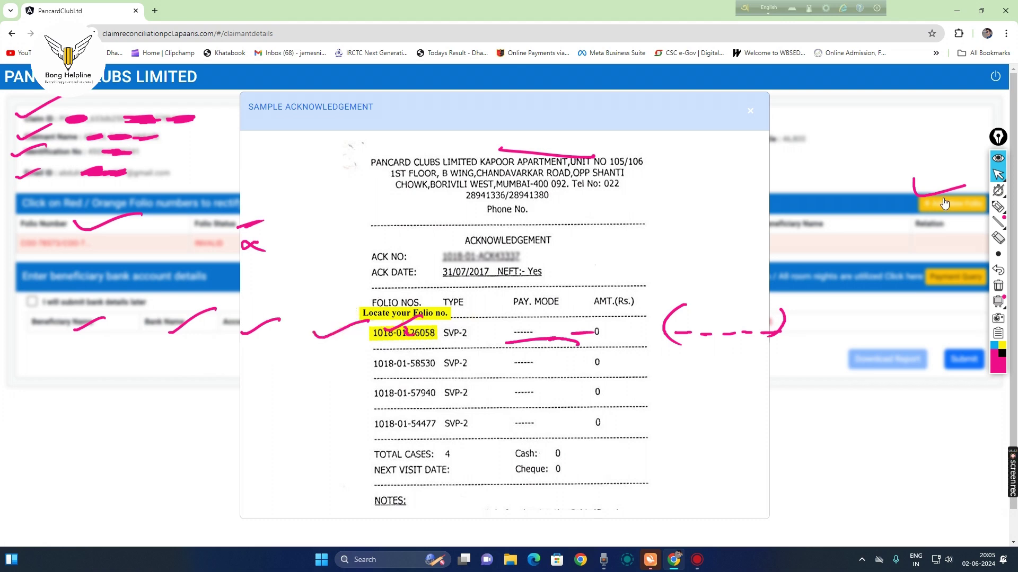
pyautogui.click(944, 203)
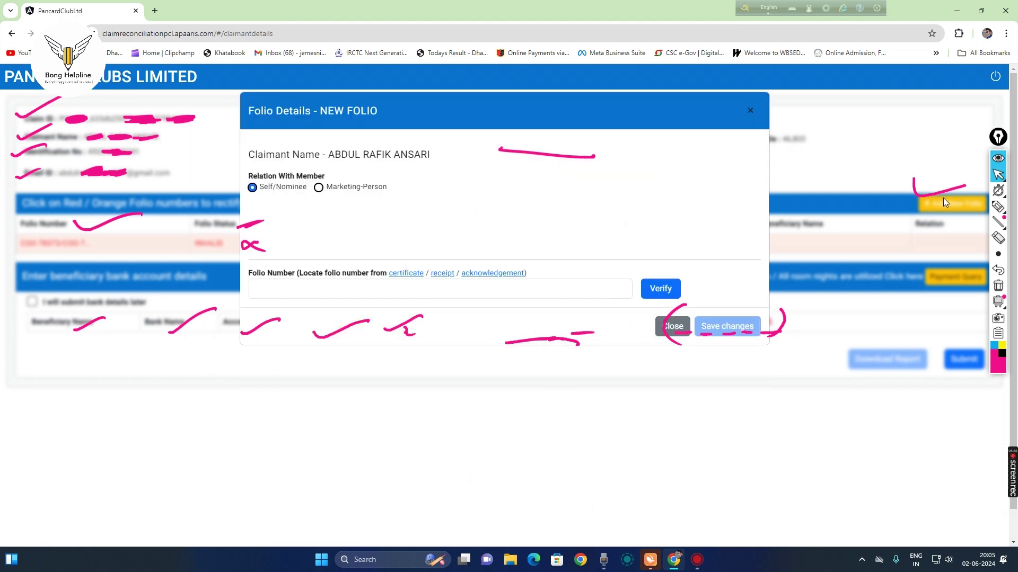
# Step: Enter the folio number and verify it, ticking the entry on screen
pyautogui.click(440, 289)
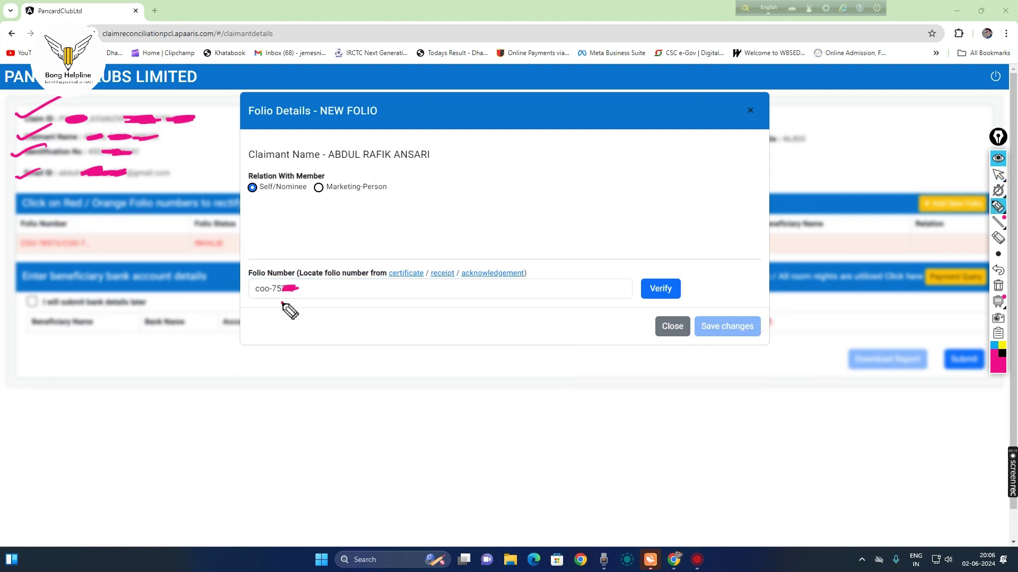
pyautogui.moveTo(282, 304); pyautogui.dragTo(343, 284)
pyautogui.moveTo(654, 262)
pyautogui.mouseDown()
pyautogui.moveTo(656, 272)
pyautogui.moveTo(719, 262)
pyautogui.mouseUp()
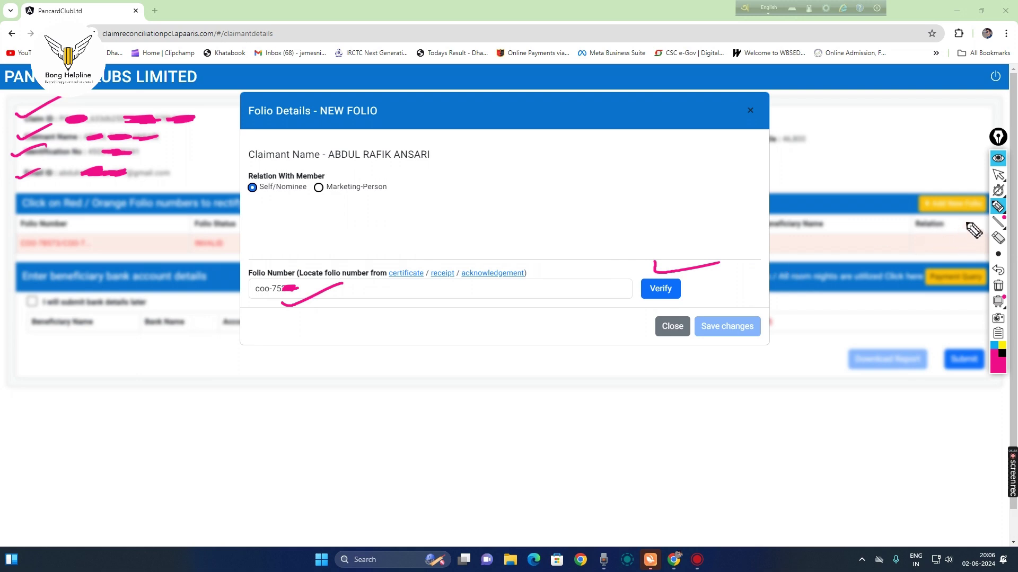
pyautogui.click(999, 177)
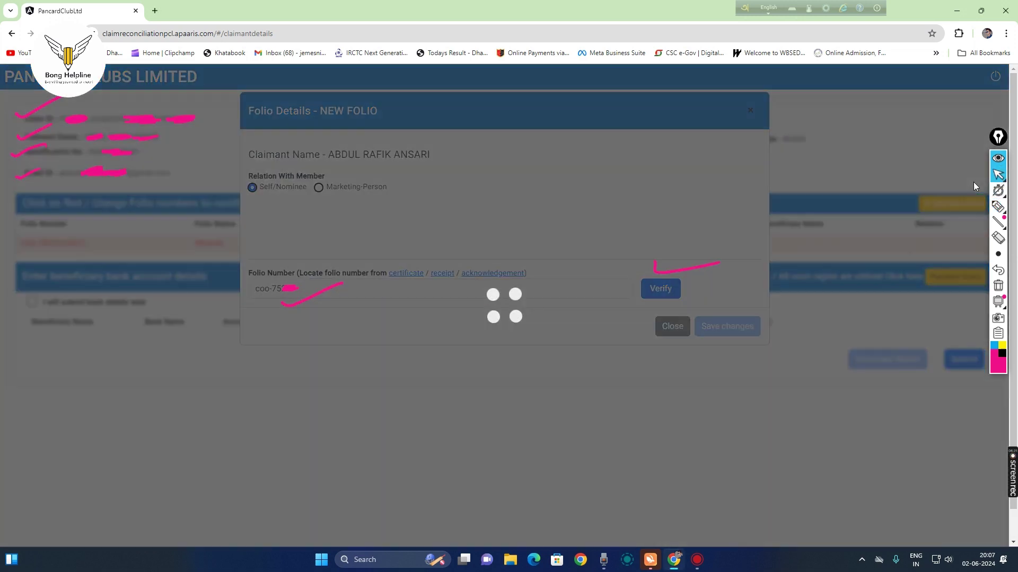
pyautogui.click(998, 207)
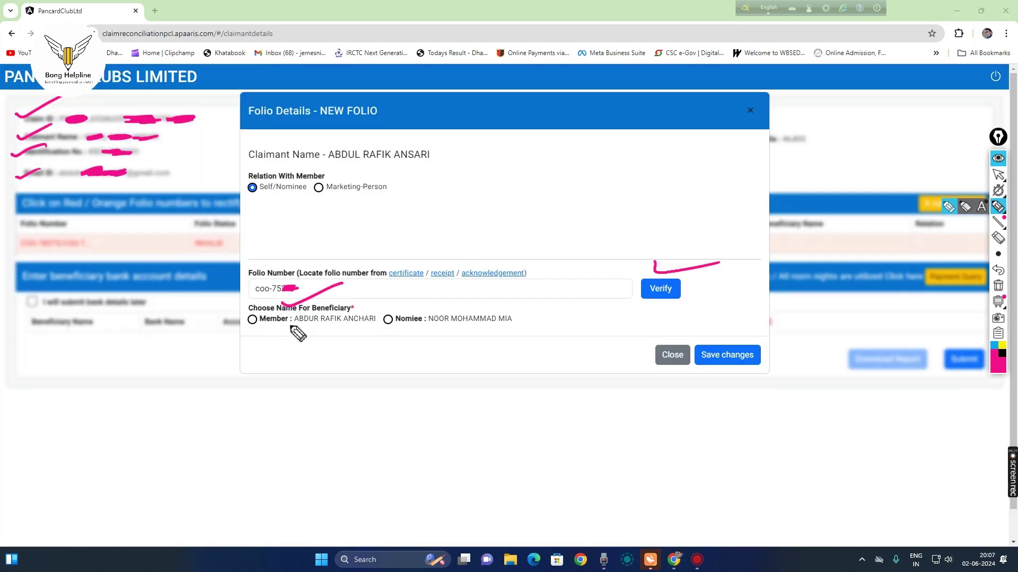
# Step: Mark the member and nominee beneficiary choices and the mismatch reason section
pyautogui.moveTo(290, 330); pyautogui.dragTo(316, 326)
pyautogui.moveTo(418, 335); pyautogui.dragTo(470, 329)
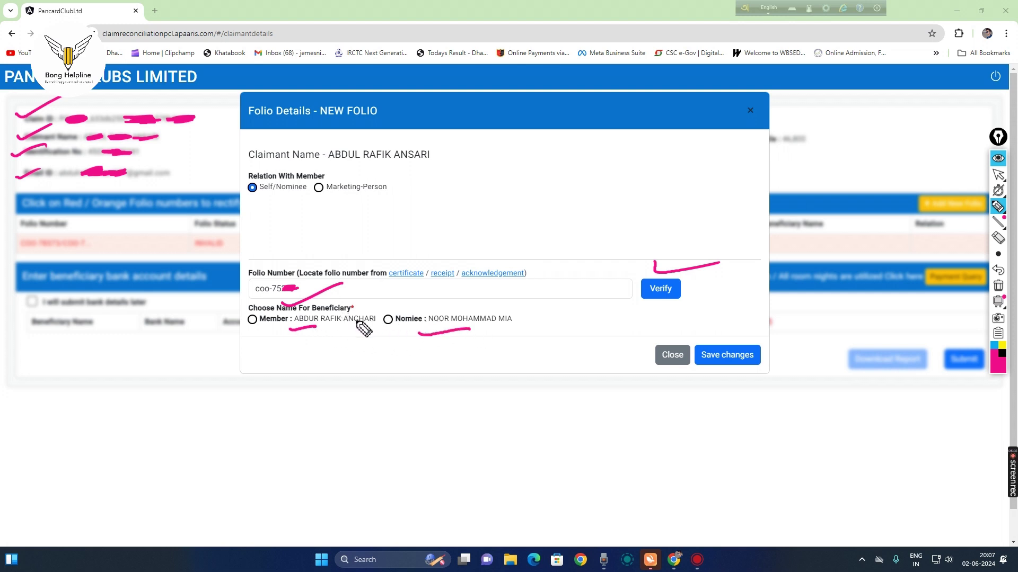
pyautogui.moveTo(253, 337); pyautogui.dragTo(273, 330)
pyautogui.moveTo(387, 345); pyautogui.dragTo(431, 324)
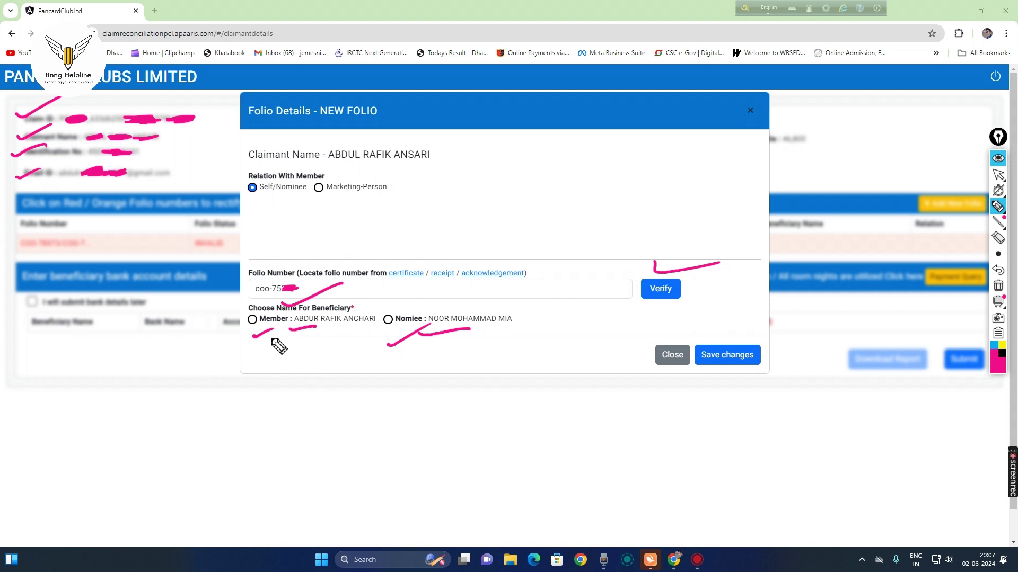
pyautogui.moveTo(266, 338); pyautogui.dragTo(289, 329)
pyautogui.moveTo(389, 345); pyautogui.dragTo(419, 333)
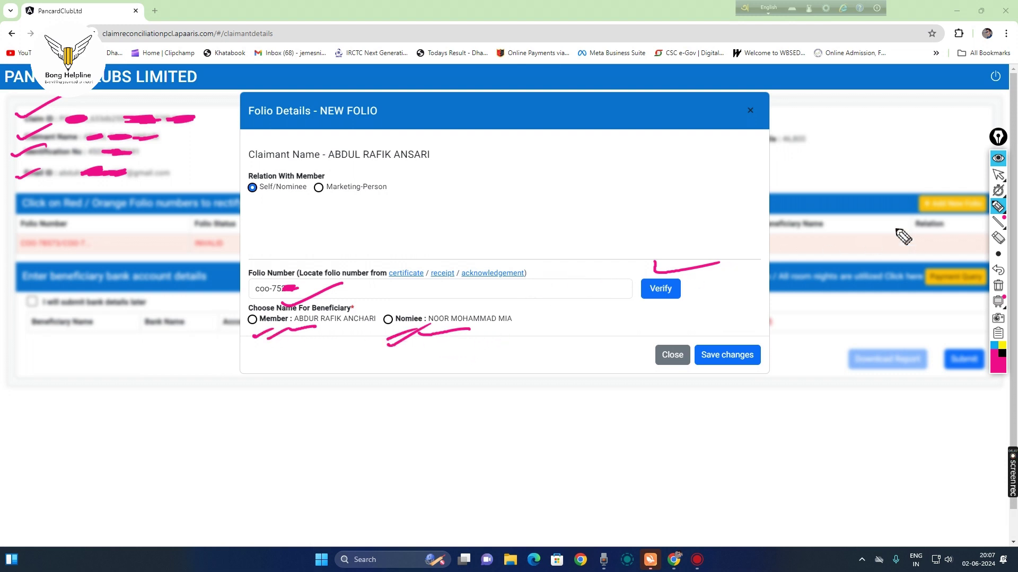
pyautogui.click(998, 174)
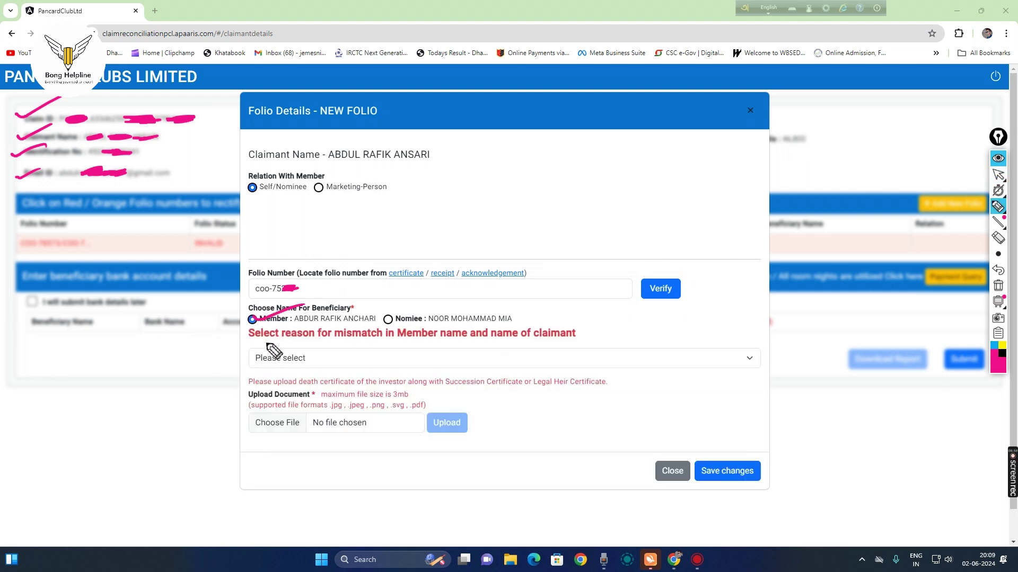
pyautogui.moveTo(265, 347)
pyautogui.mouseDown()
pyautogui.moveTo(555, 357)
pyautogui.moveTo(577, 325)
pyautogui.moveTo(555, 319)
pyautogui.mouseUp()
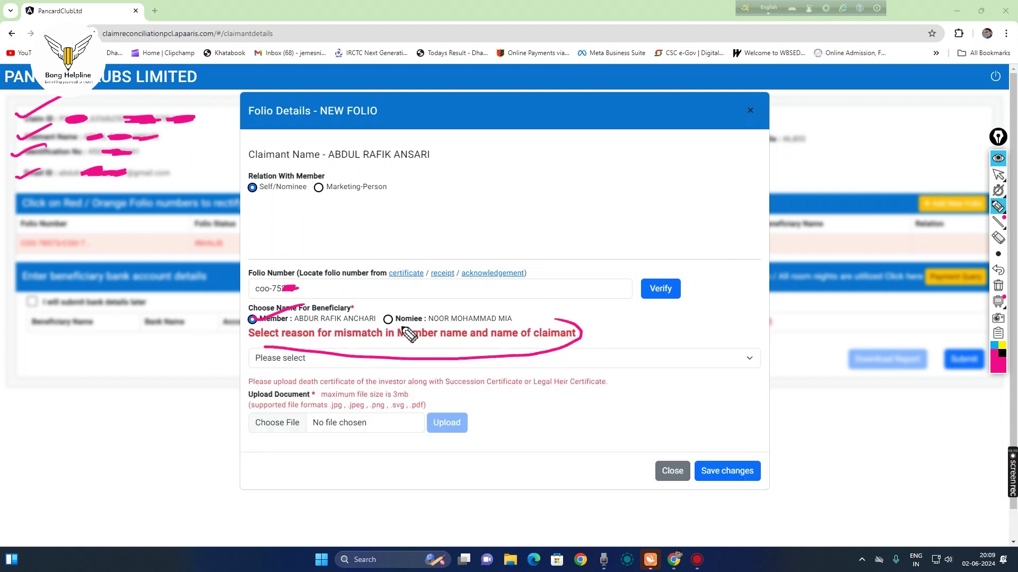
# Step: Annotate the name mismatch heading, the claimant's name and the member's differing name
pyautogui.moveTo(257, 341)
pyautogui.mouseDown()
pyautogui.moveTo(259, 320)
pyautogui.moveTo(364, 348)
pyautogui.moveTo(590, 335)
pyautogui.mouseUp()
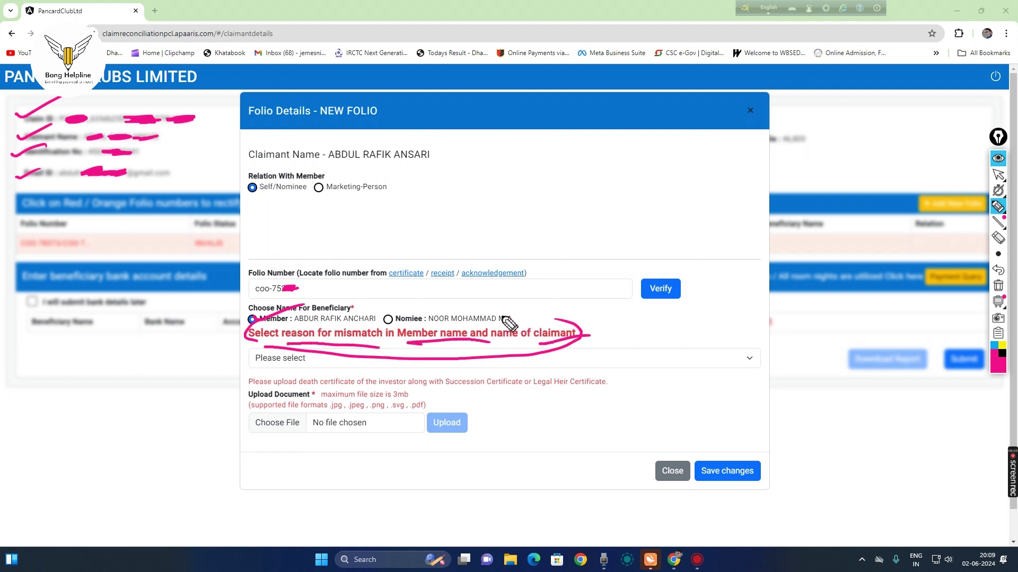
pyautogui.moveTo(344, 164); pyautogui.dragTo(425, 168)
pyautogui.moveTo(379, 325); pyautogui.dragTo(380, 324)
pyautogui.moveTo(240, 364); pyautogui.dragTo(254, 363)
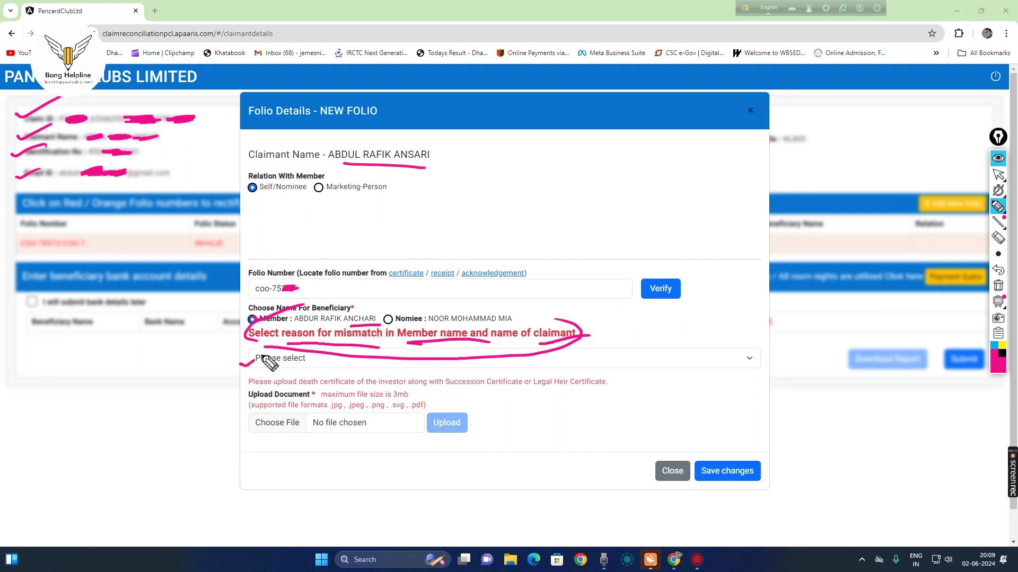
pyautogui.click(998, 175)
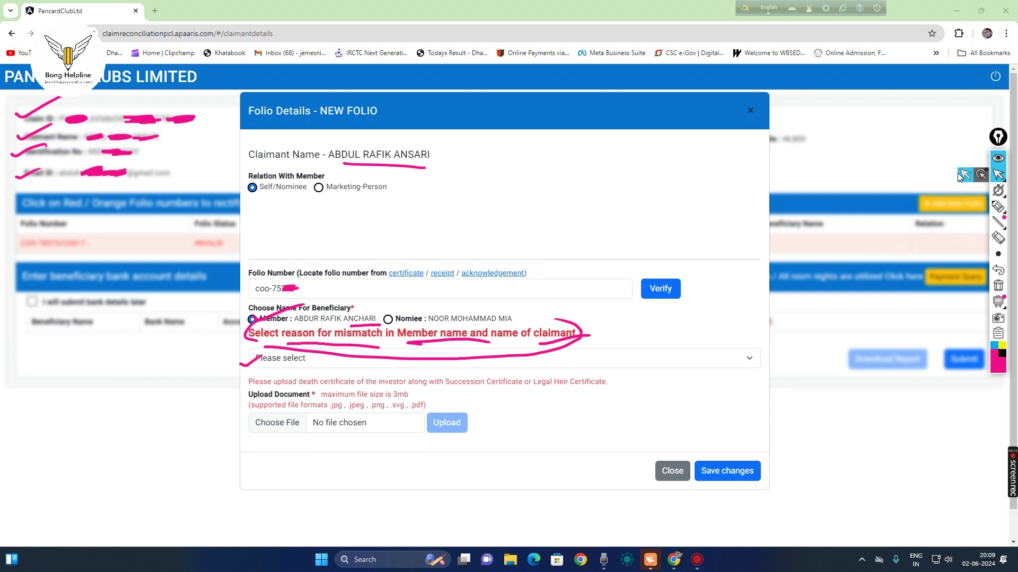
# Step: Select Spelling Mistake as the name mismatch reason and annotate the form below it
pyautogui.click(504, 358)
pyautogui.click(286, 409)
pyautogui.click(997, 208)
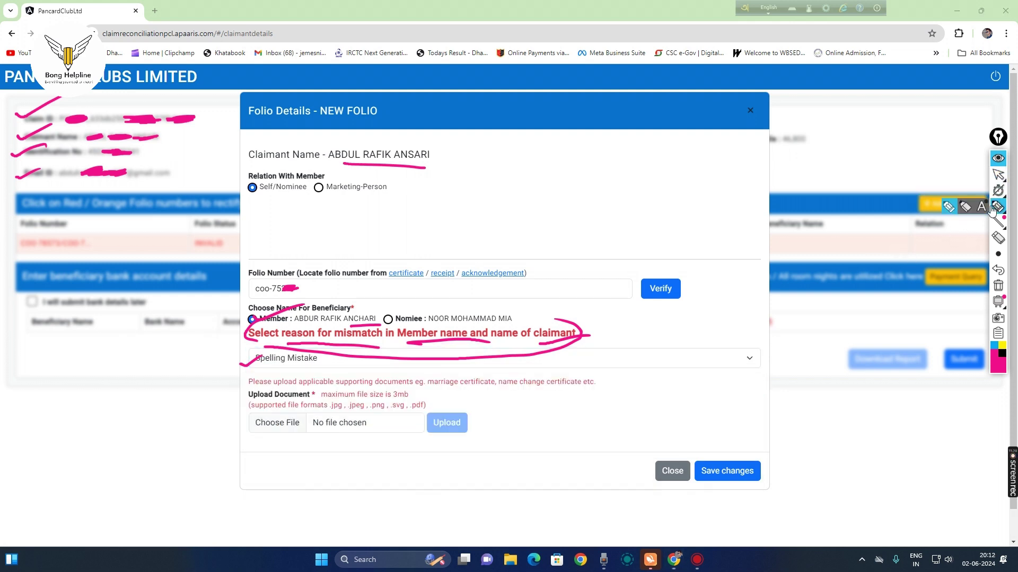
pyautogui.moveTo(247, 380); pyautogui.dragTo(239, 381)
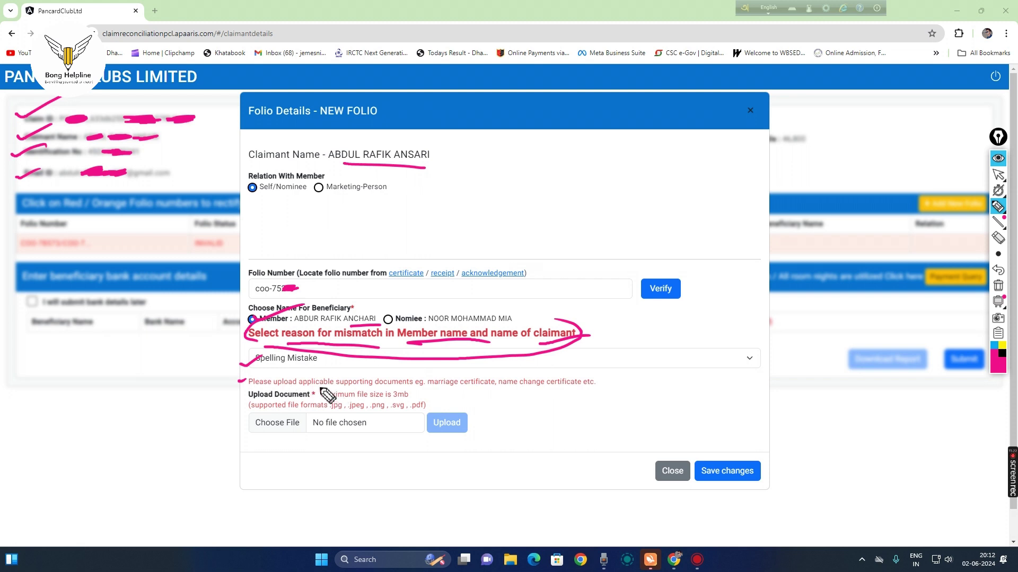
pyautogui.moveTo(311, 392); pyautogui.dragTo(597, 391)
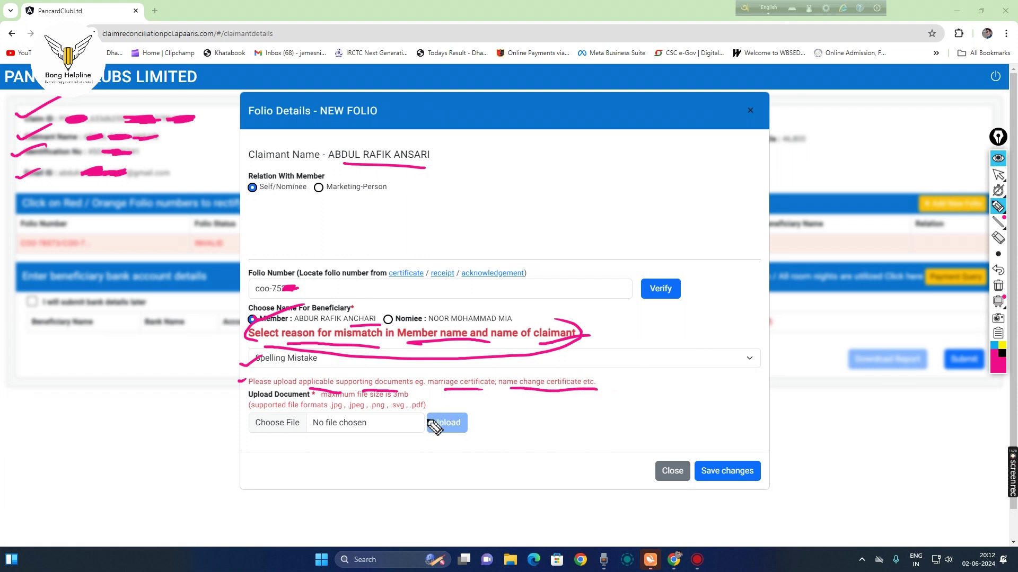
pyautogui.moveTo(324, 447); pyautogui.dragTo(360, 439)
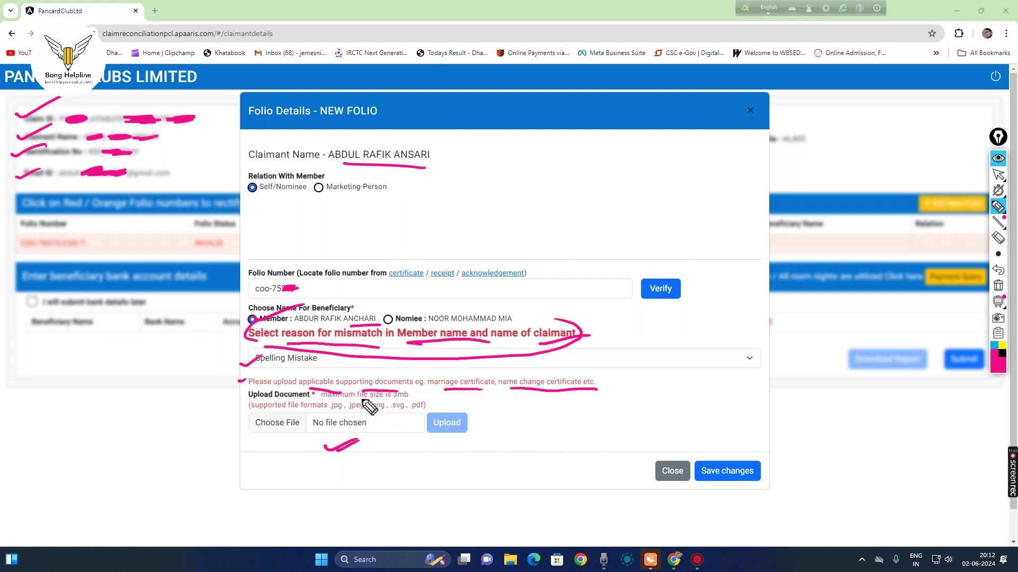
pyautogui.moveTo(366, 399); pyautogui.dragTo(398, 399)
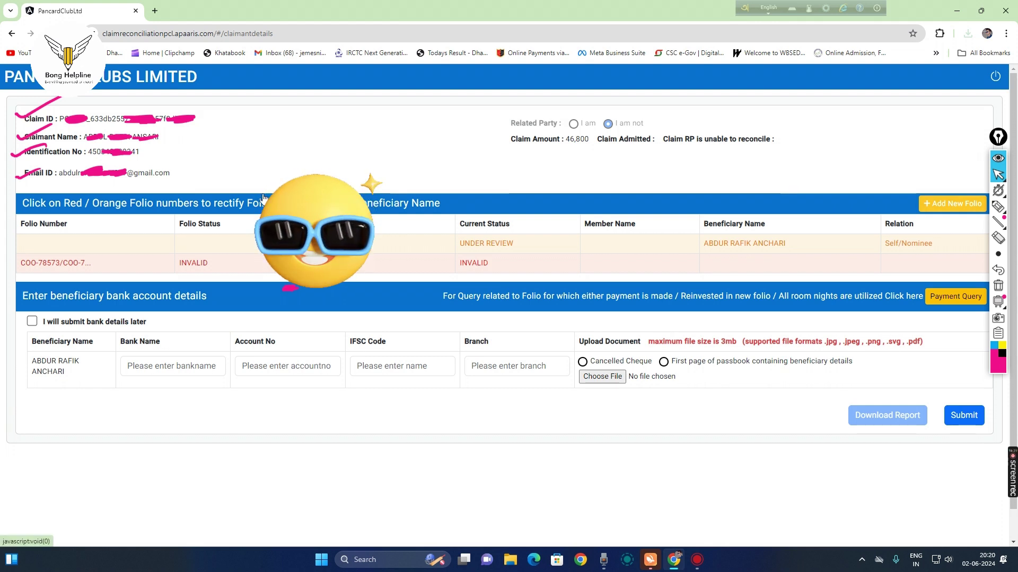
# Step: Add a second folio with bappa.pdf uploaded as its supporting document and save it for review
pyautogui.click(297, 244)
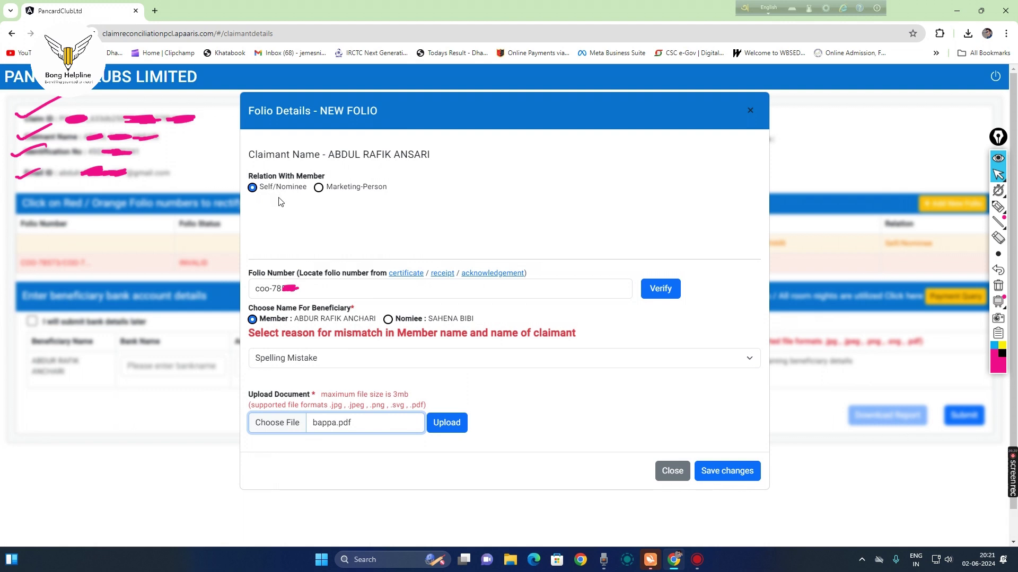
pyautogui.click(447, 422)
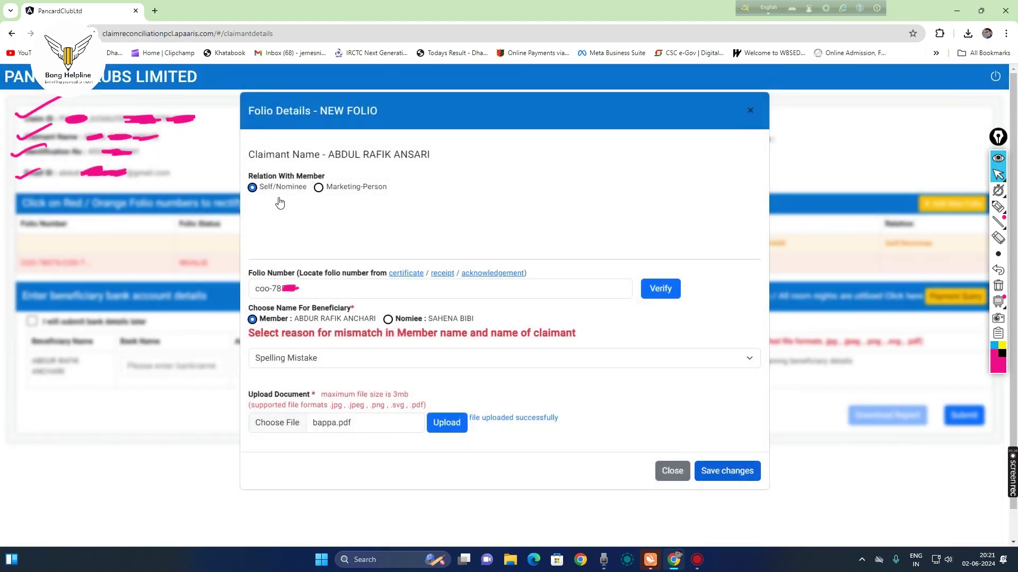
pyautogui.click(661, 289)
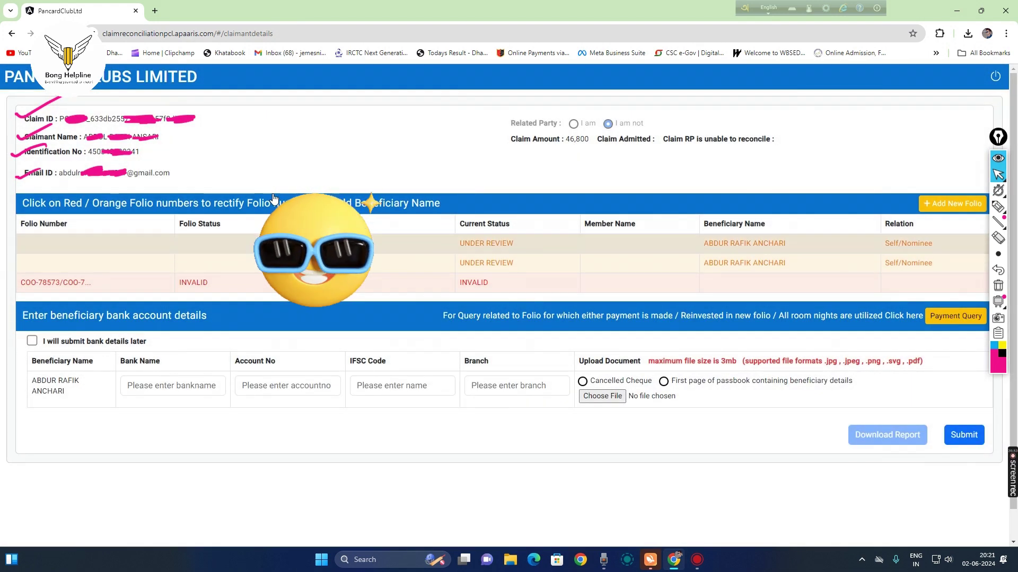
pyautogui.click(998, 206)
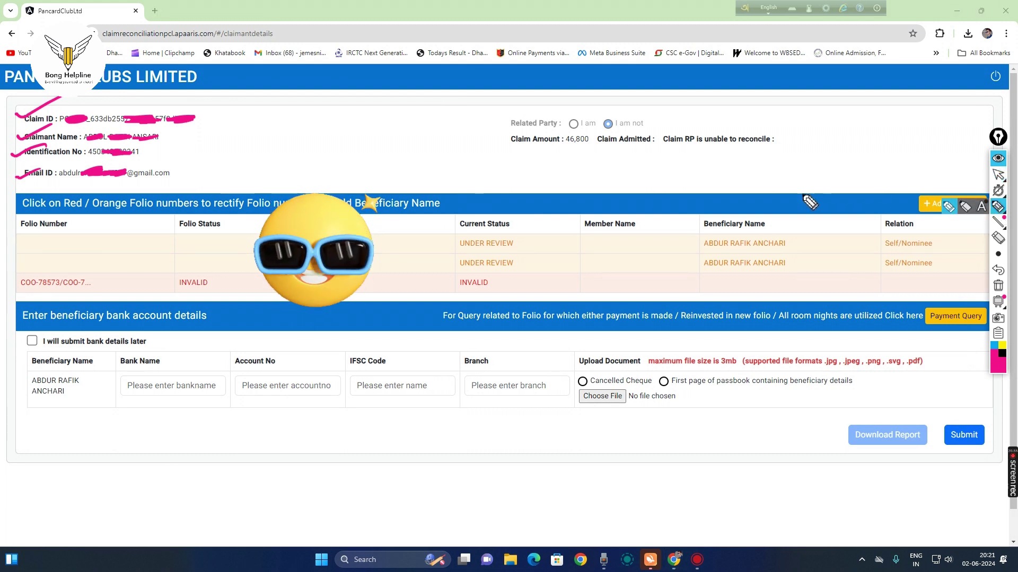
pyautogui.moveTo(505, 227); pyautogui.dragTo(562, 217)
pyautogui.moveTo(522, 243)
pyautogui.mouseDown()
pyautogui.moveTo(549, 243)
pyautogui.moveTo(564, 259)
pyautogui.mouseUp()
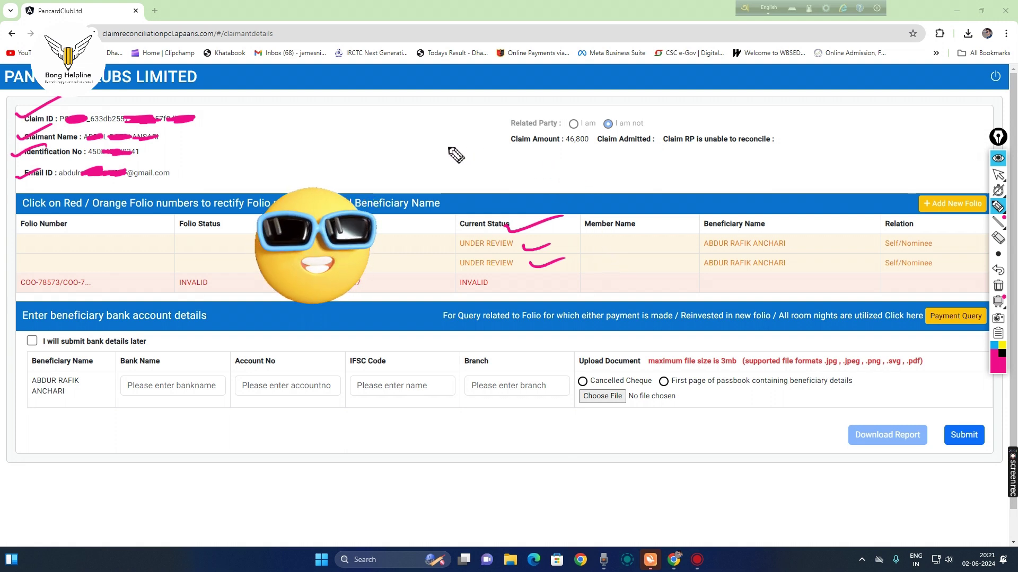
pyautogui.moveTo(519, 243)
pyautogui.mouseDown()
pyautogui.moveTo(557, 243)
pyautogui.moveTo(541, 265)
pyautogui.moveTo(570, 251)
pyautogui.mouseUp()
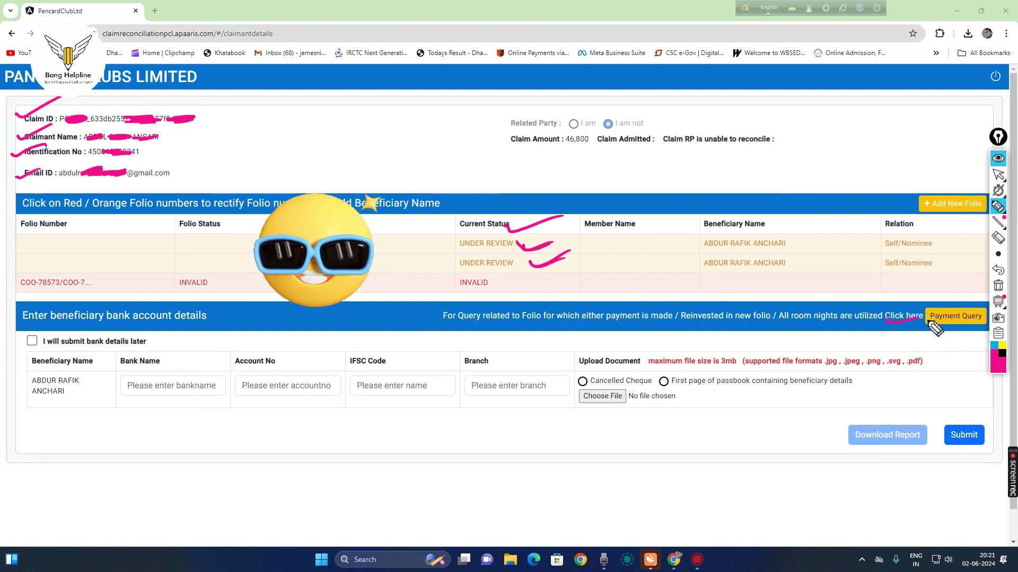
pyautogui.click(998, 174)
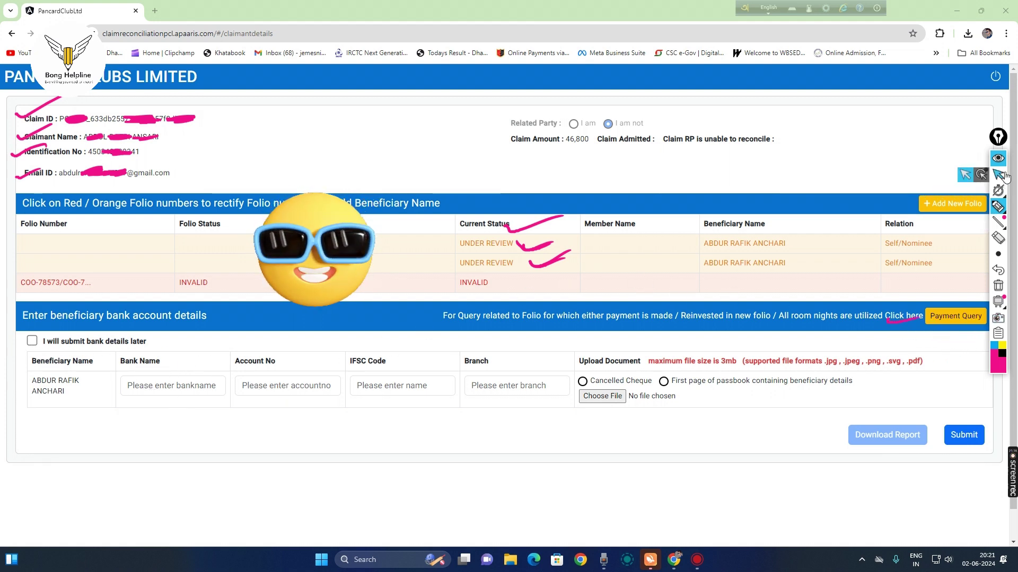
pyautogui.click(956, 316)
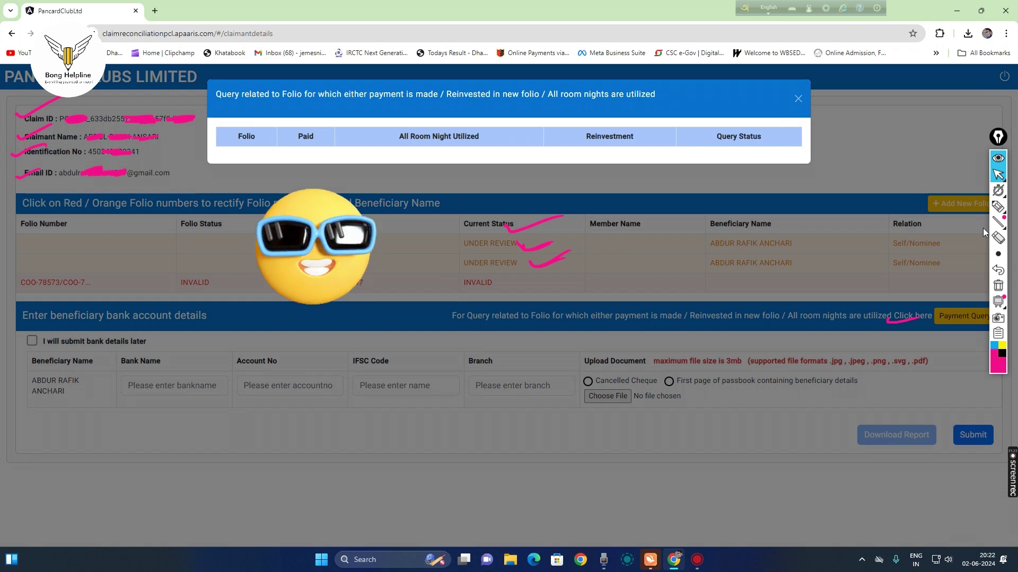
pyautogui.click(982, 228)
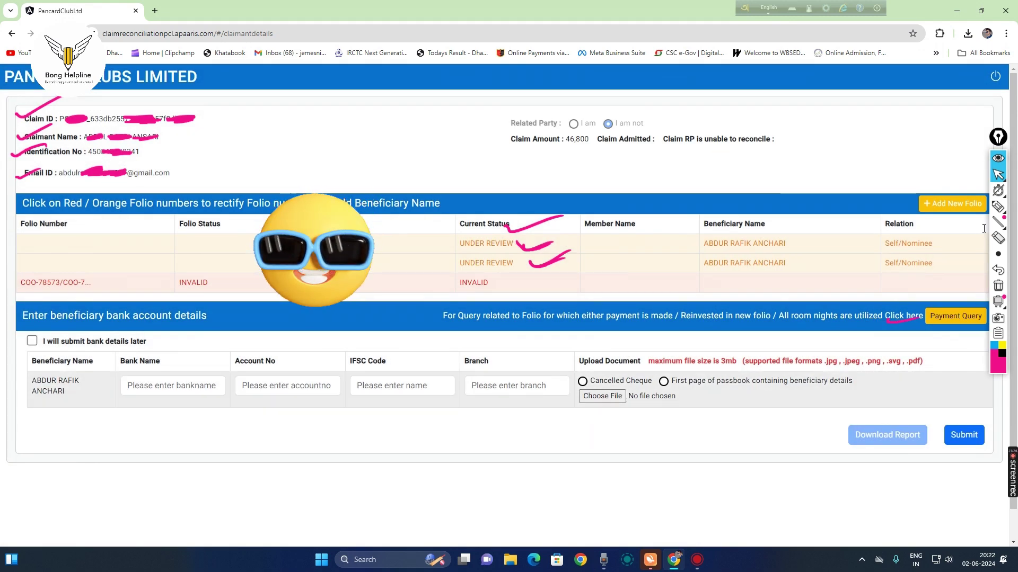
pyautogui.press('Tab')
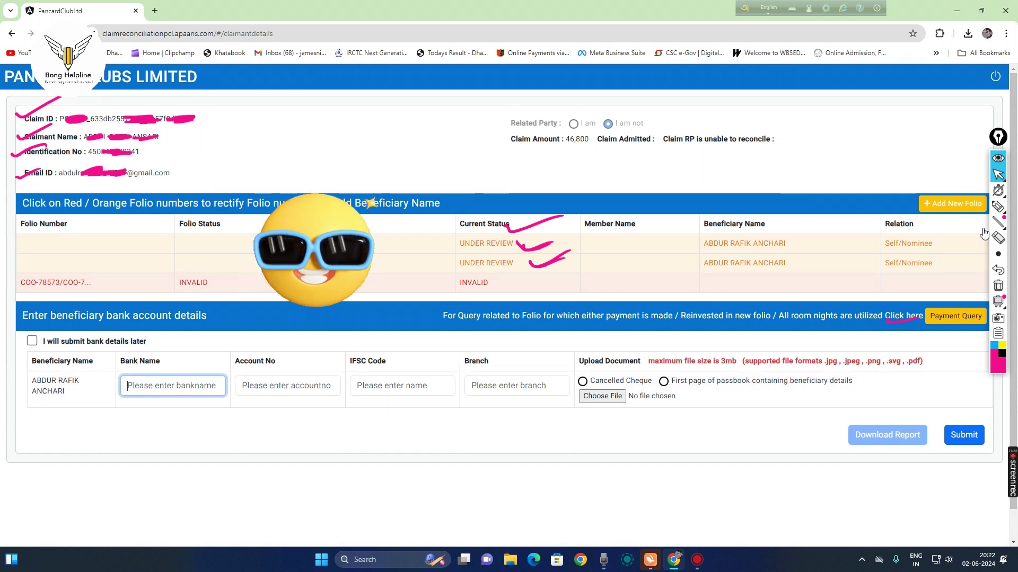
# Step: Mark up the State Bank of India account, IFSC, branch and passbook PDF fields
pyautogui.click(996, 208)
pyautogui.moveTo(174, 430); pyautogui.dragTo(211, 411)
pyautogui.moveTo(273, 422); pyautogui.dragTo(317, 409)
pyautogui.moveTo(409, 416)
pyautogui.mouseDown()
pyautogui.moveTo(448, 399)
pyautogui.moveTo(558, 395)
pyautogui.mouseUp()
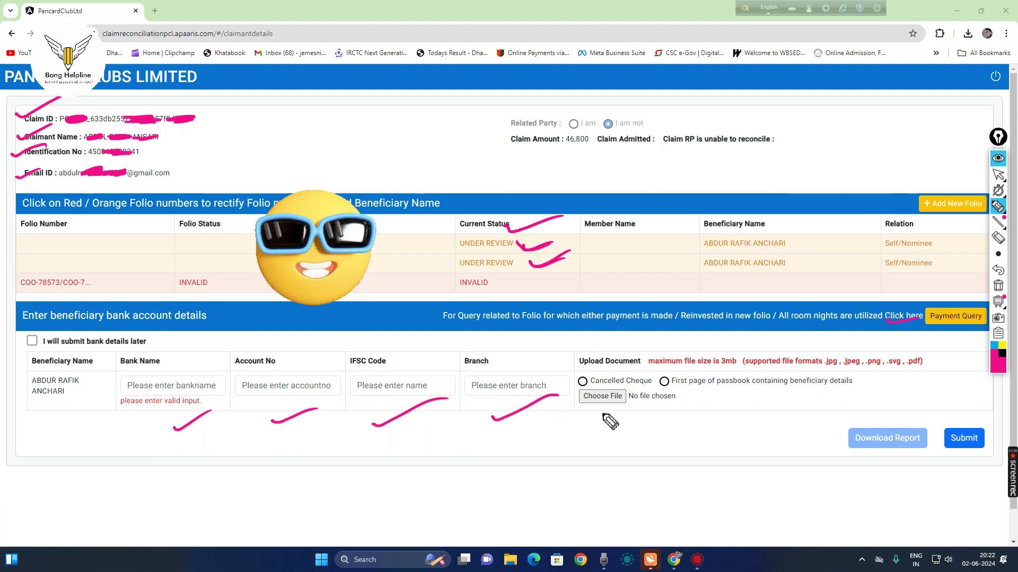
pyautogui.moveTo(599, 381); pyautogui.dragTo(732, 386)
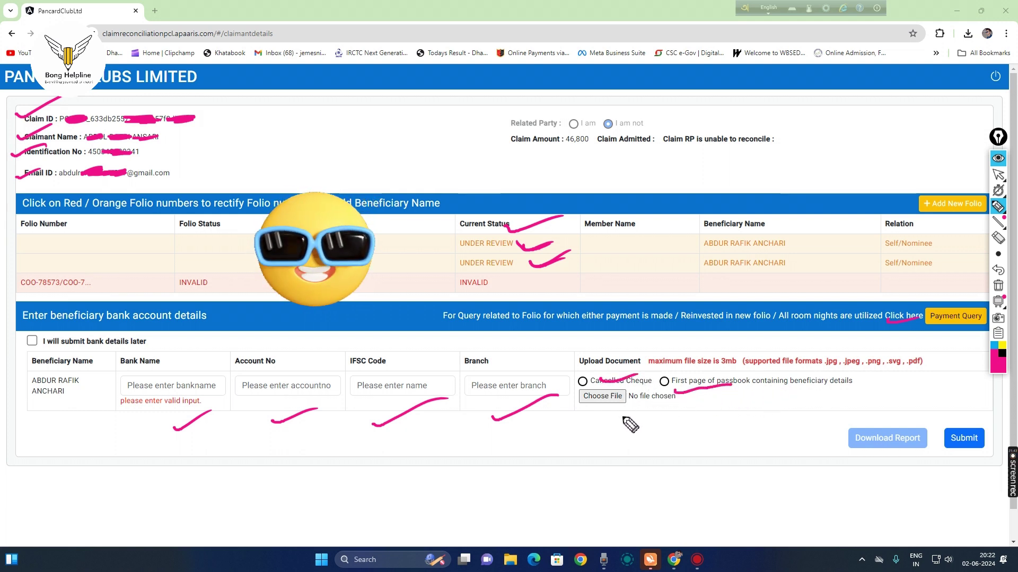
pyautogui.moveTo(681, 381); pyautogui.dragTo(652, 391)
pyautogui.moveTo(335, 407); pyautogui.dragTo(390, 397)
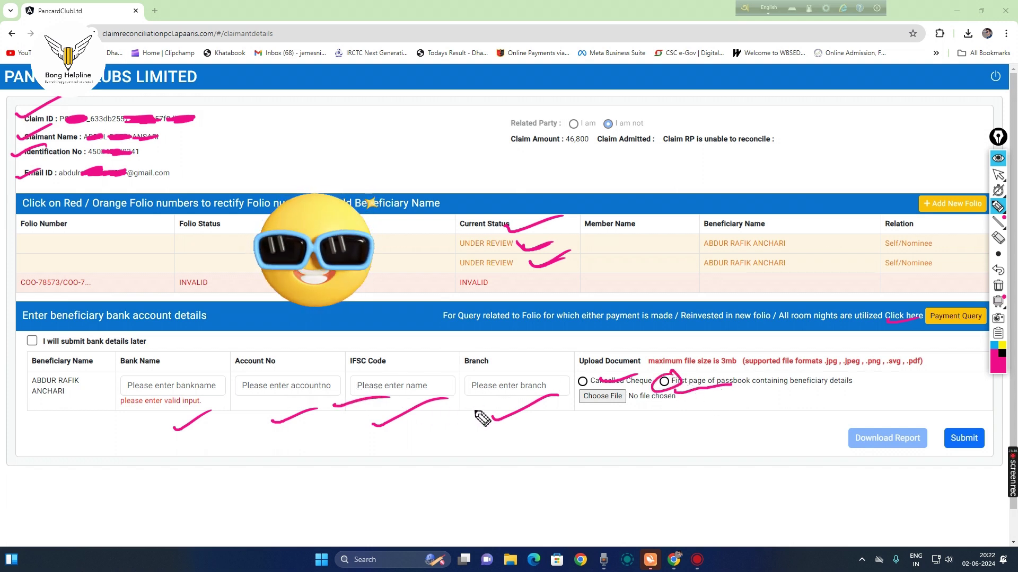
pyautogui.moveTo(739, 354); pyautogui.dragTo(715, 363)
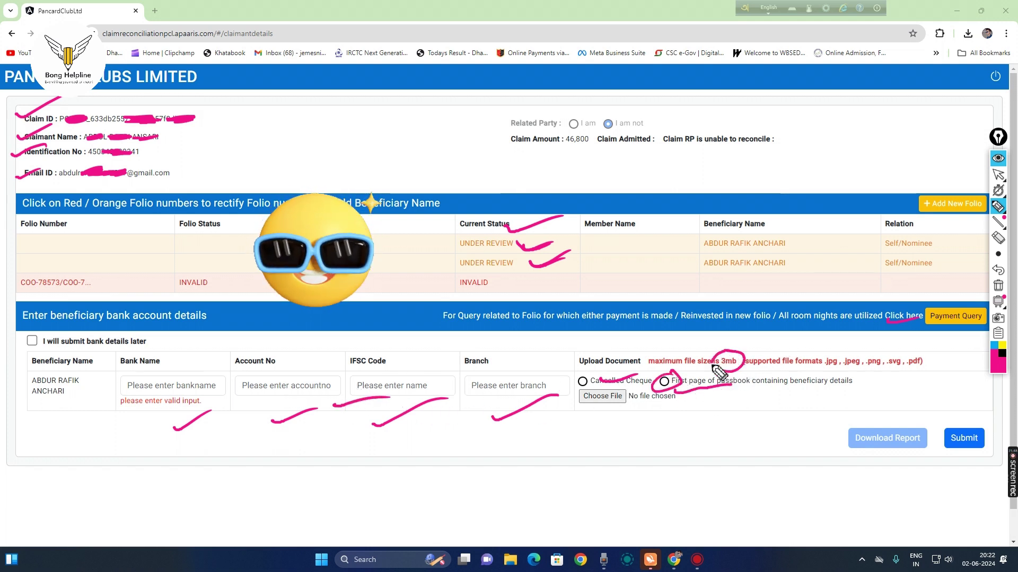
pyautogui.moveTo(836, 375)
pyautogui.mouseDown()
pyautogui.moveTo(938, 379)
pyautogui.moveTo(891, 342)
pyautogui.moveTo(821, 371)
pyautogui.moveTo(861, 378)
pyautogui.mouseUp()
pyautogui.moveTo(775, 394); pyautogui.dragTo(732, 396)
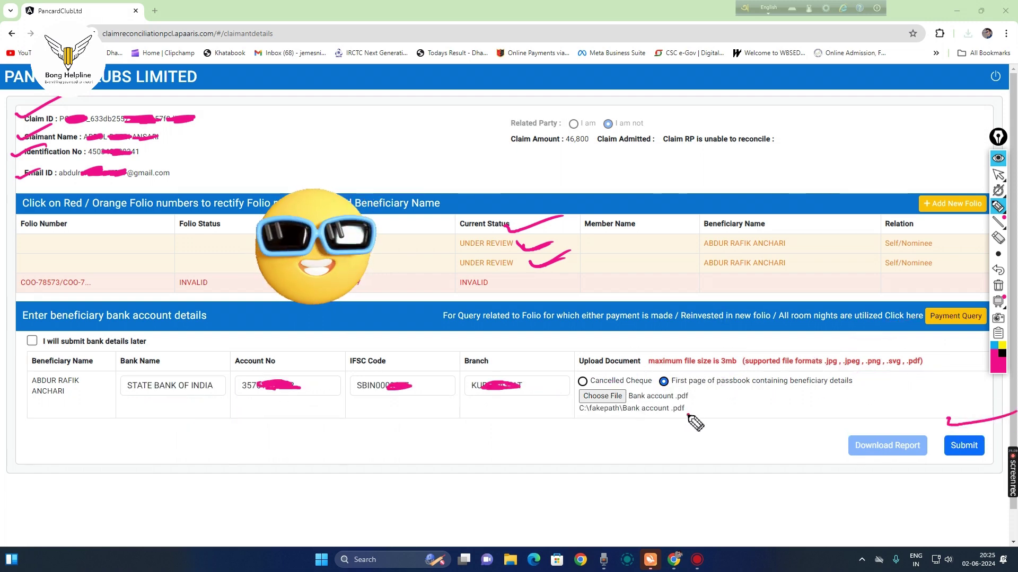
pyautogui.moveTo(688, 416); pyautogui.dragTo(747, 400)
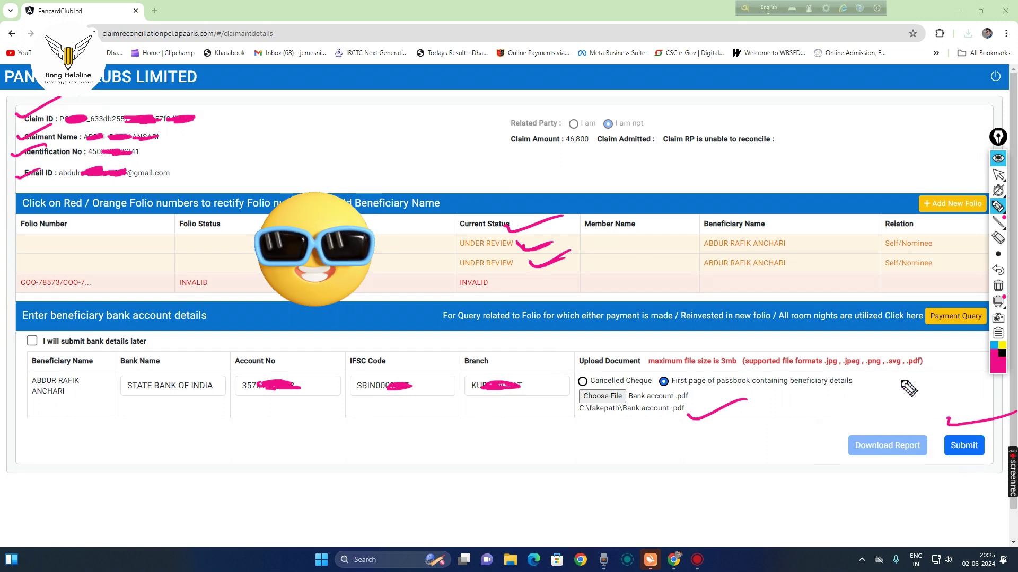
# Step: Submit the beneficiary bank details with the passbook PDF, then download the claim report
pyautogui.click(998, 175)
pyautogui.click(964, 445)
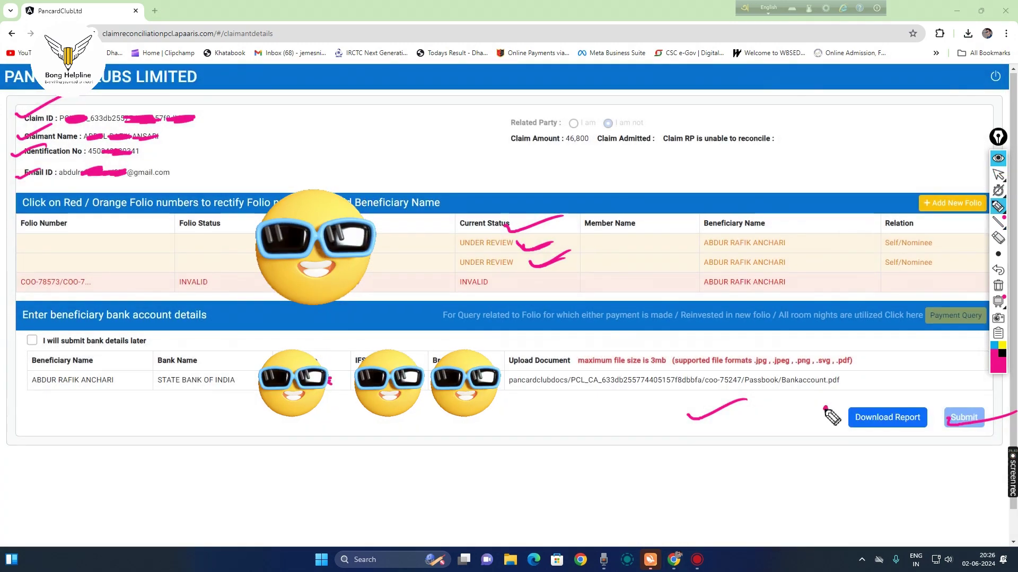
pyautogui.moveTo(824, 407); pyautogui.dragTo(857, 395)
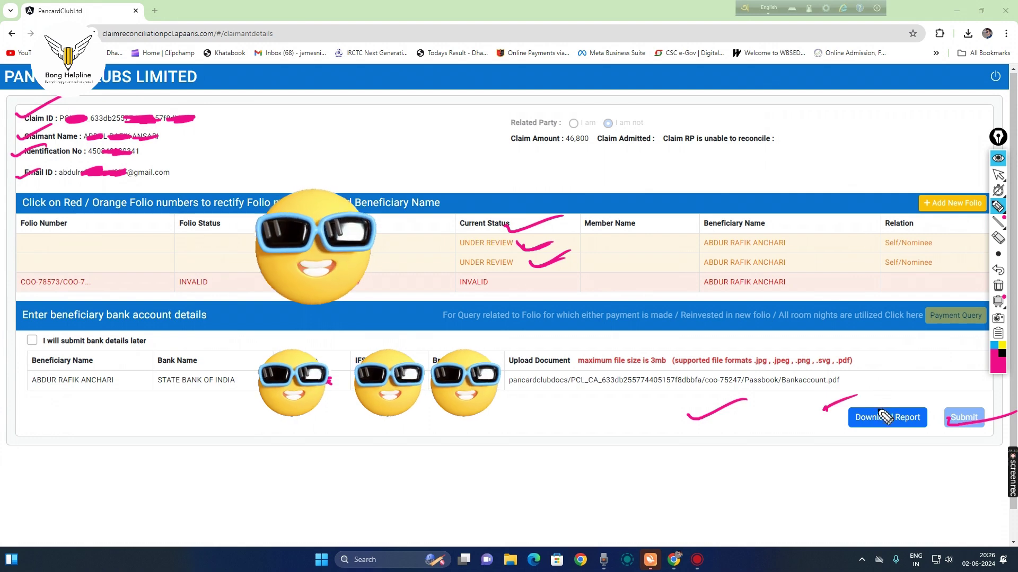
pyautogui.click(998, 175)
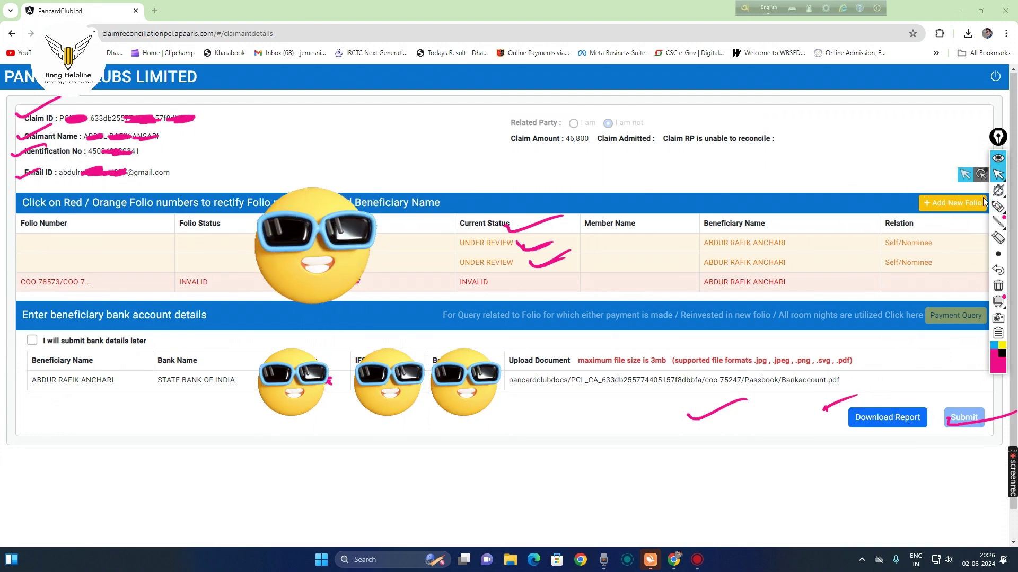
pyautogui.click(983, 203)
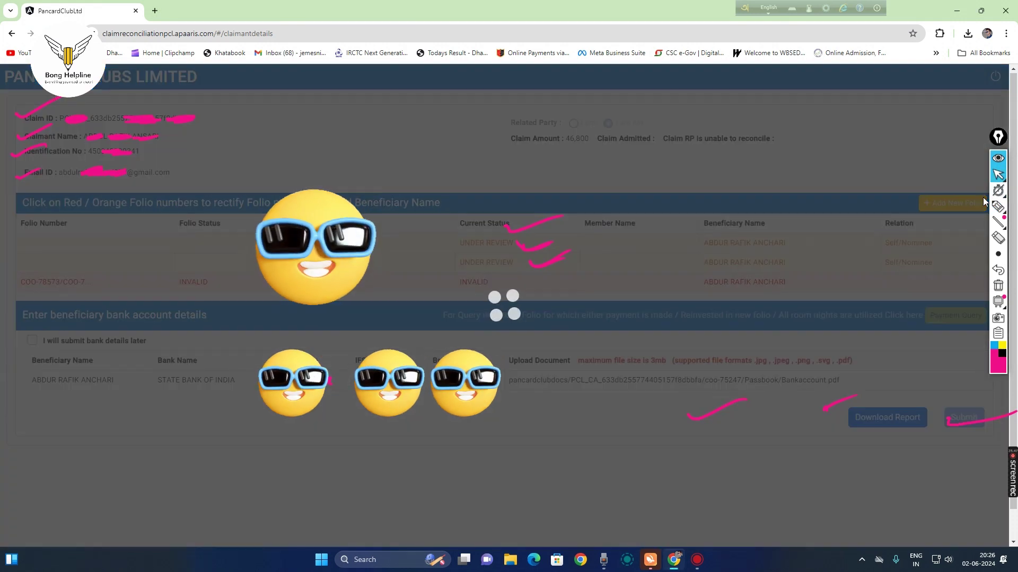